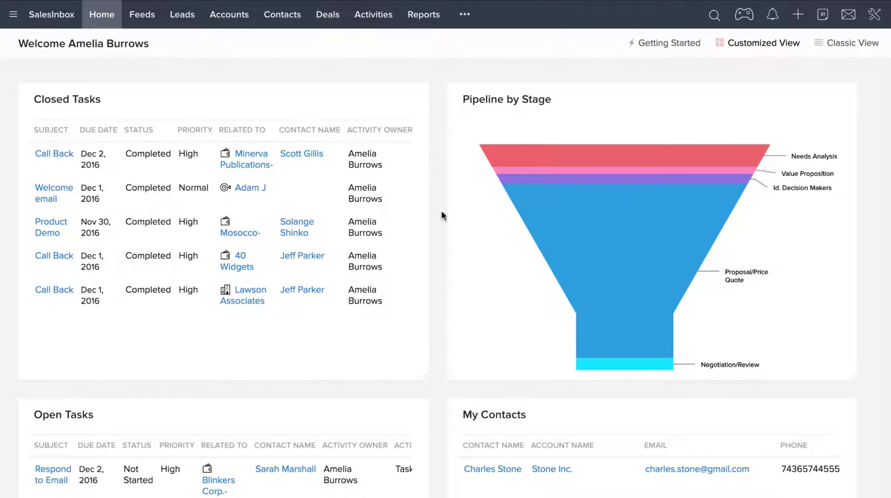
Open the Deals list and scroll through each deal's amount, stage and owner.
left_click(331, 25)
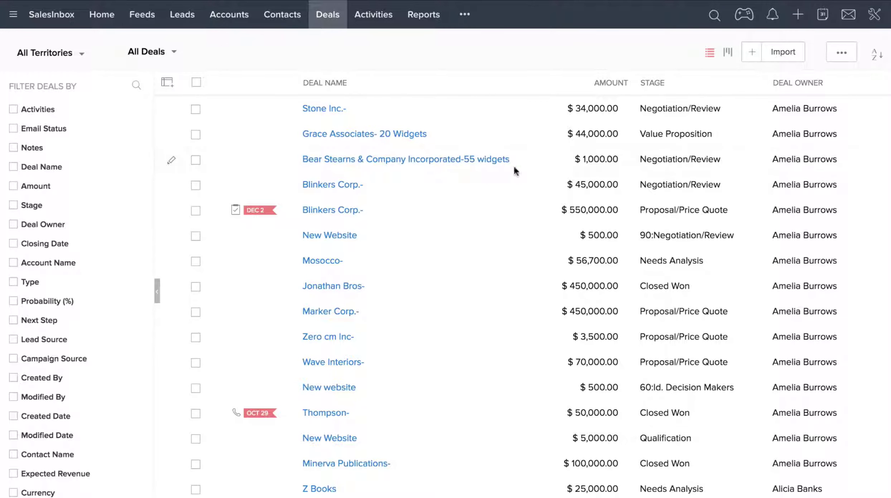
scroll(594, 186, "down", 2)
scroll(595, 187, "down", 4)
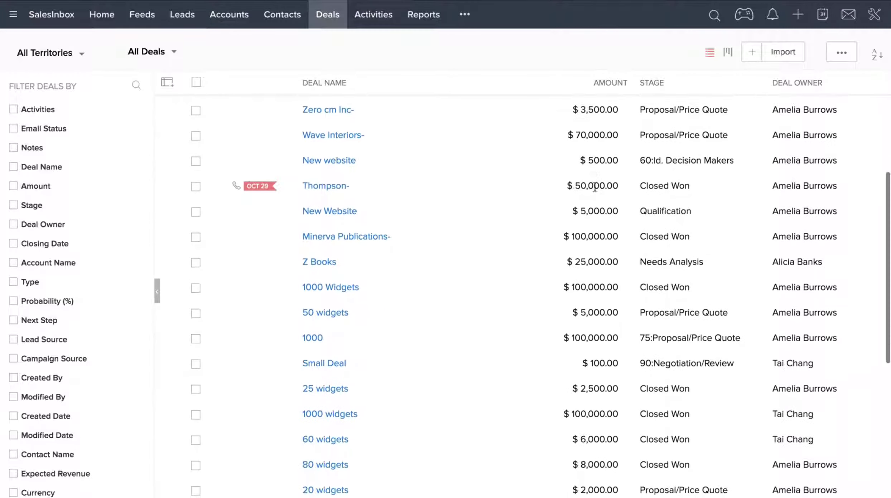
scroll(594, 188, "up", 5)
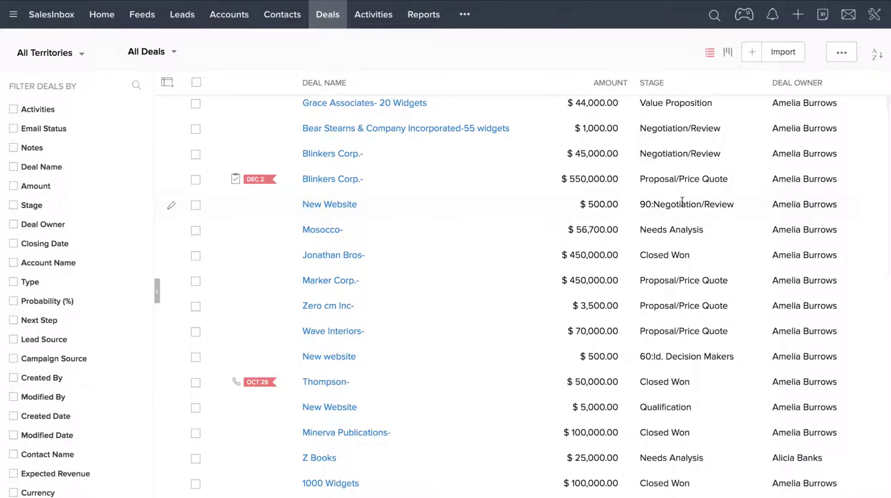
scroll(686, 249, "down", 1)
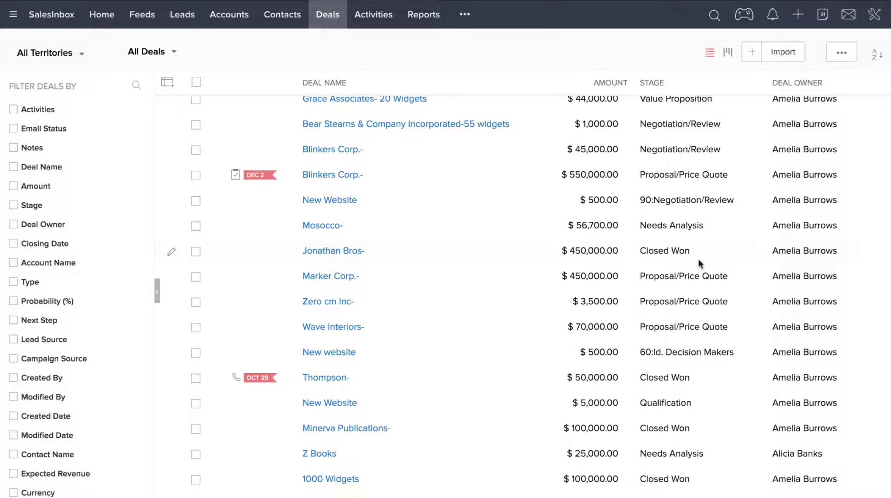
scroll(698, 261, "up", 2)
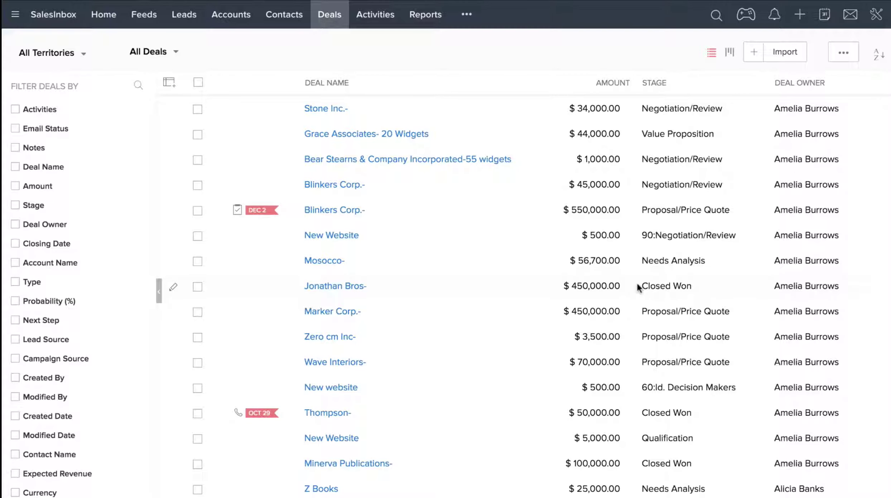
Open the Reports module and scroll through the All Reports list.
left_click(435, 19)
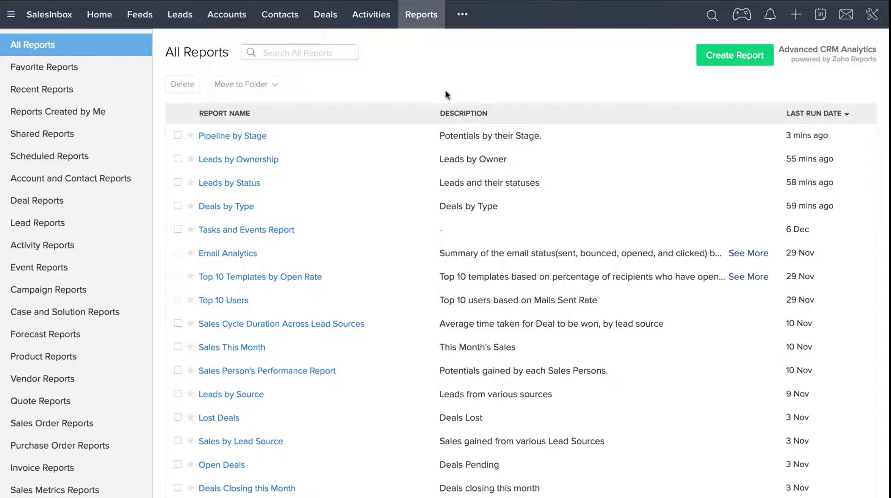
scroll(508, 190, "down", 8)
scroll(508, 190, "down", 20)
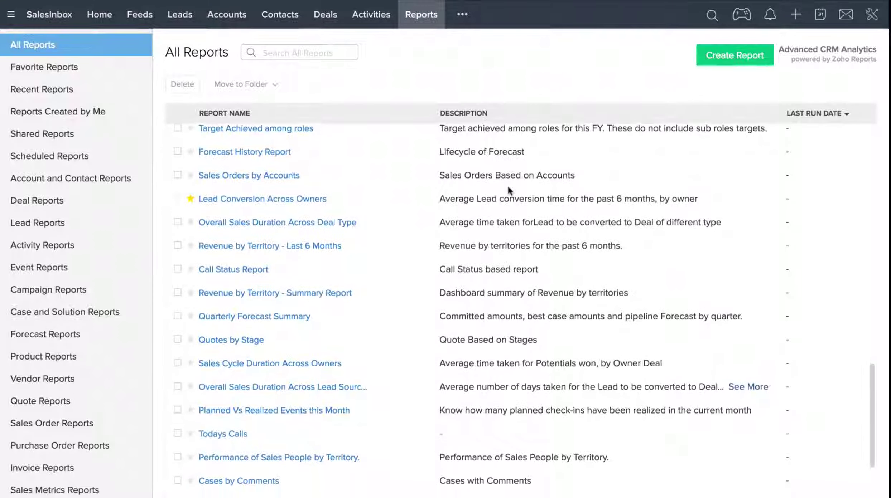
scroll(508, 188, "up", 20)
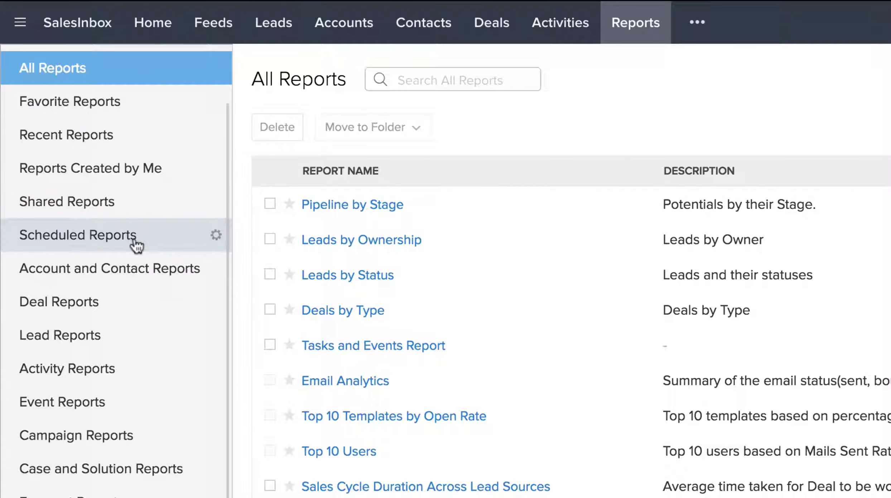
scroll(135, 248, "up", 1)
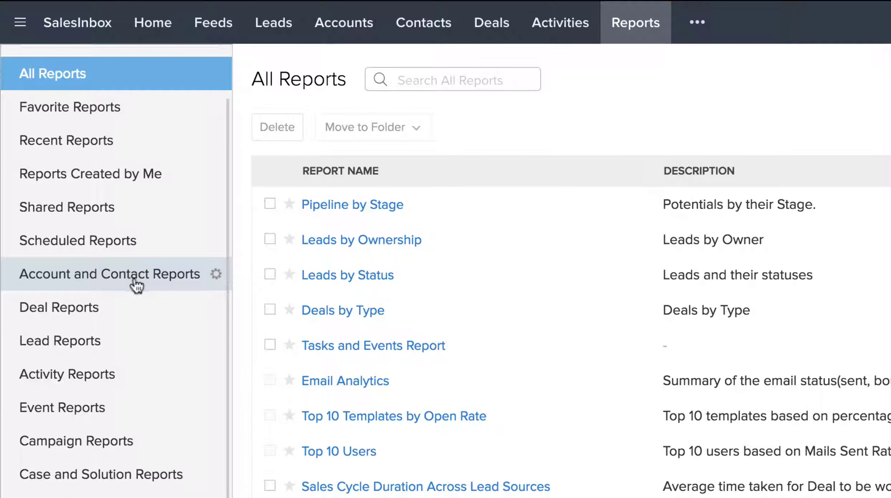
scroll(133, 293, "down", 1)
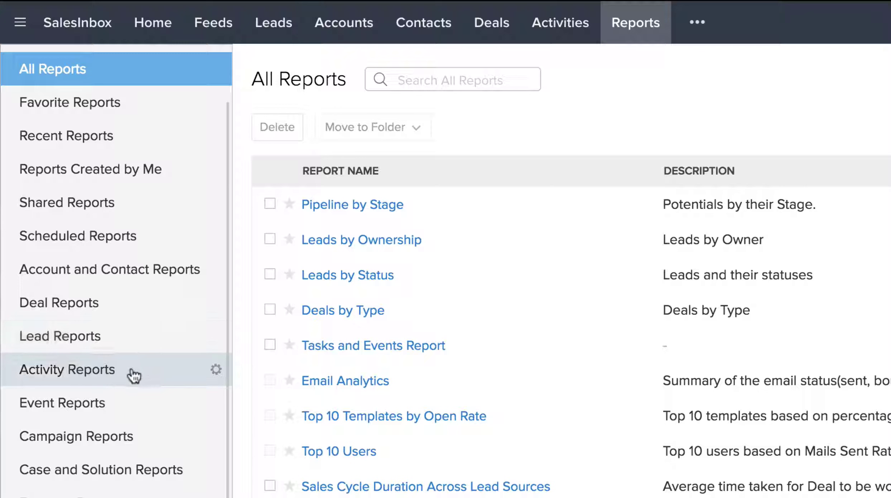
scroll(134, 376, "down", 1)
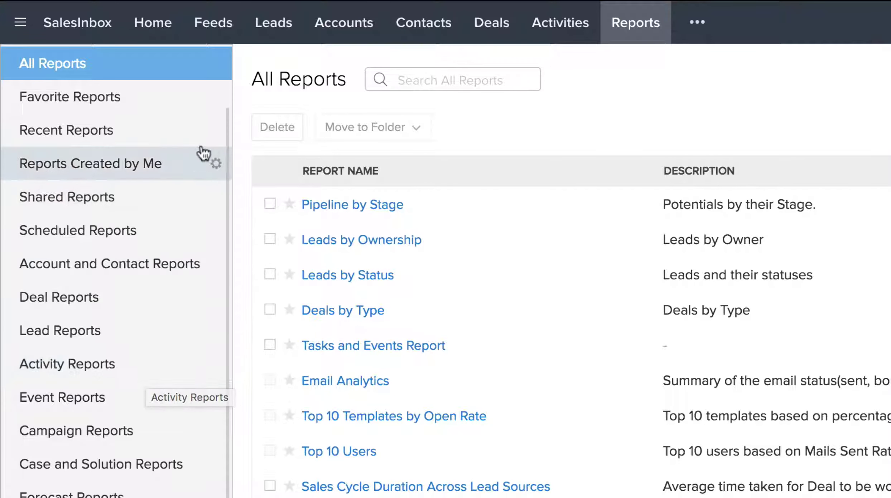
Browse the report folders in the sidebar.
scroll(169, 108, "down", 1)
scroll(169, 171, "down", 1)
scroll(159, 236, "down", 1)
scroll(164, 236, "down", 1)
scroll(164, 235, "up", 2)
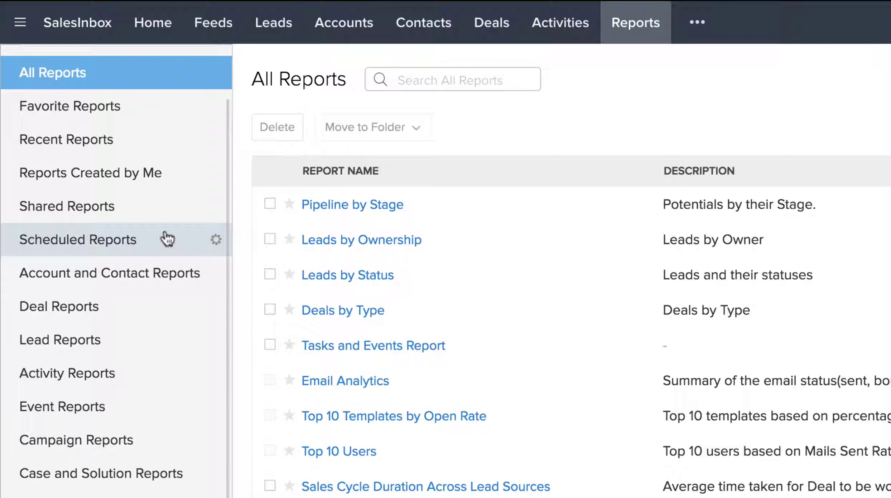
scroll(166, 239, "up", 1)
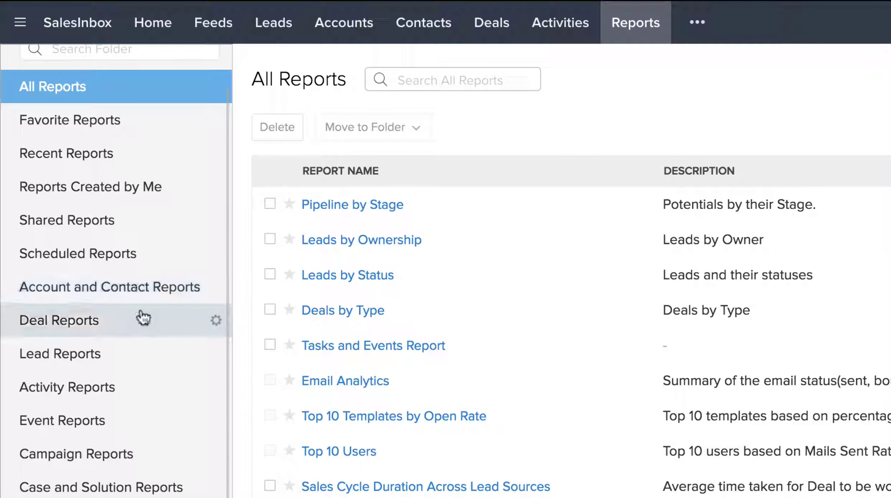
scroll(156, 328, "down", 1)
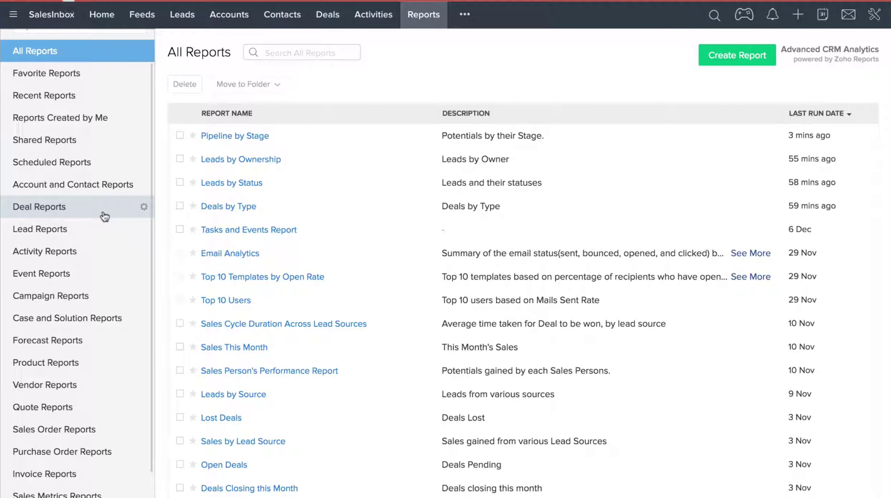
Open Pipeline by Stage from Deal Reports and review its stage pie chart and details table.
left_click(105, 216)
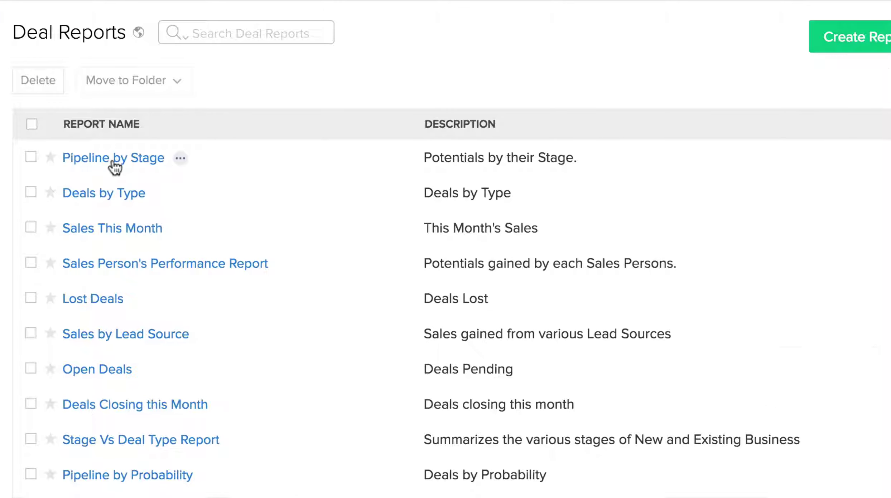
left_click(114, 161)
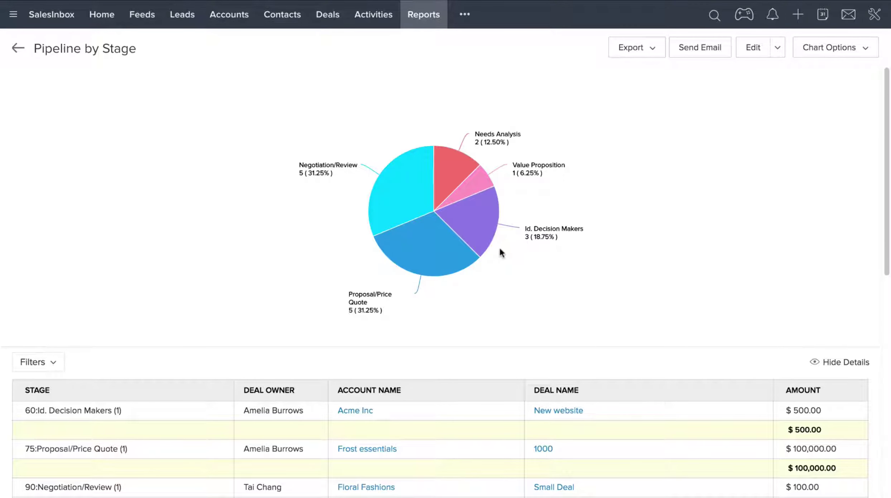
mouse_move(412, 204)
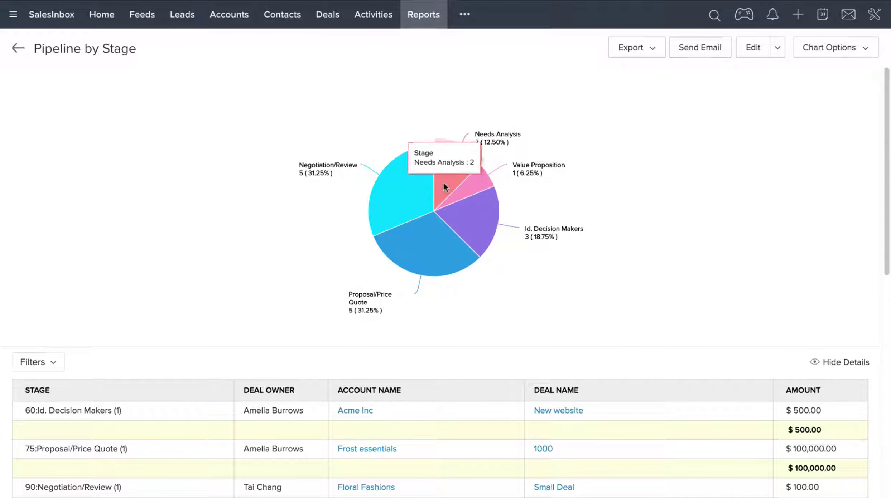
mouse_move(483, 219)
scroll(522, 304, "down", 8)
scroll(546, 323, "down", 1)
scroll(545, 324, "up", 1)
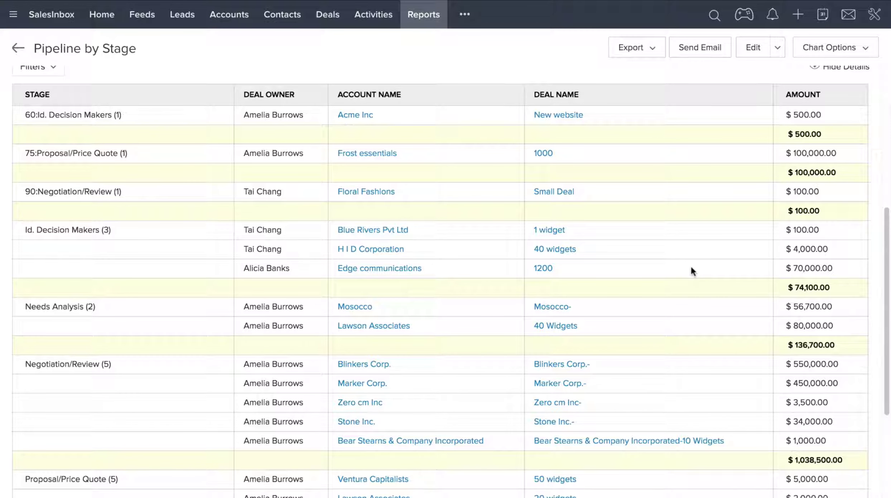
scroll(690, 271, "up", 8)
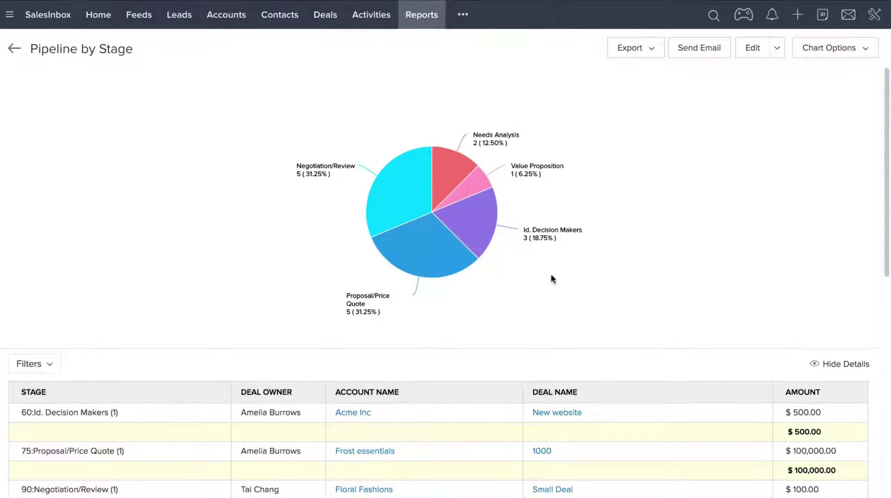
Change the Pipeline by Stage chart type from pie to Funnel and save it.
left_click(816, 66)
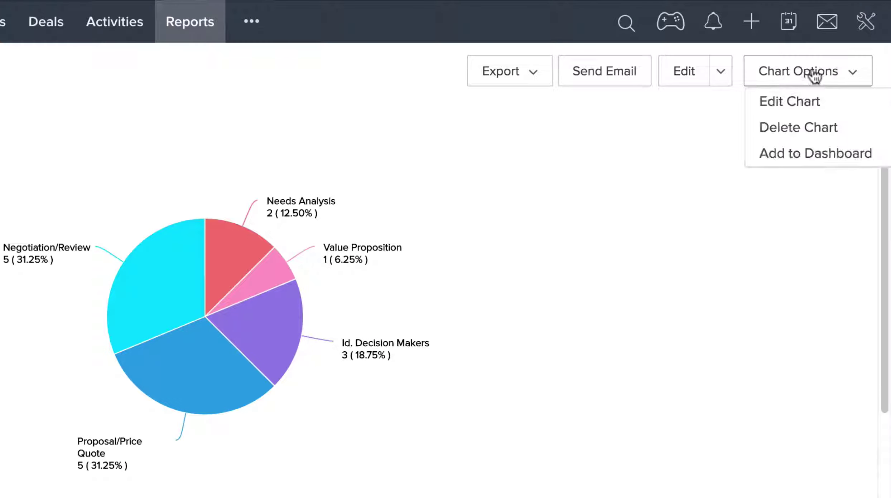
left_click(801, 102)
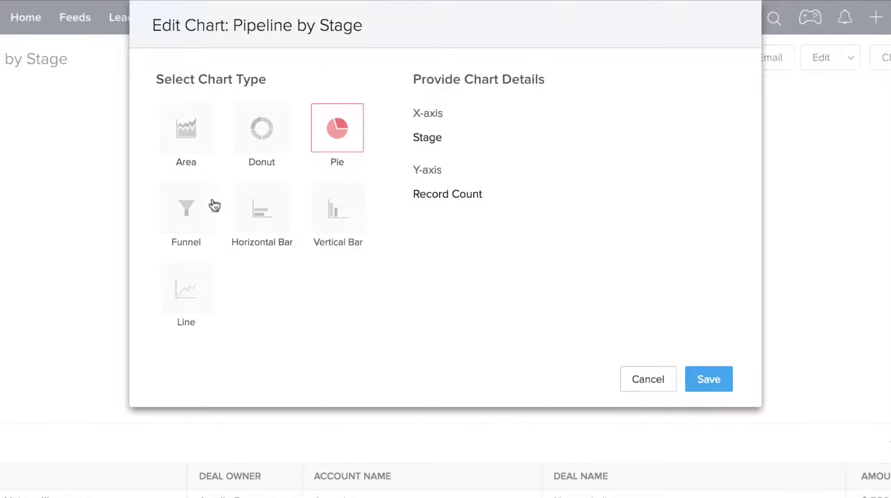
left_click(177, 223)
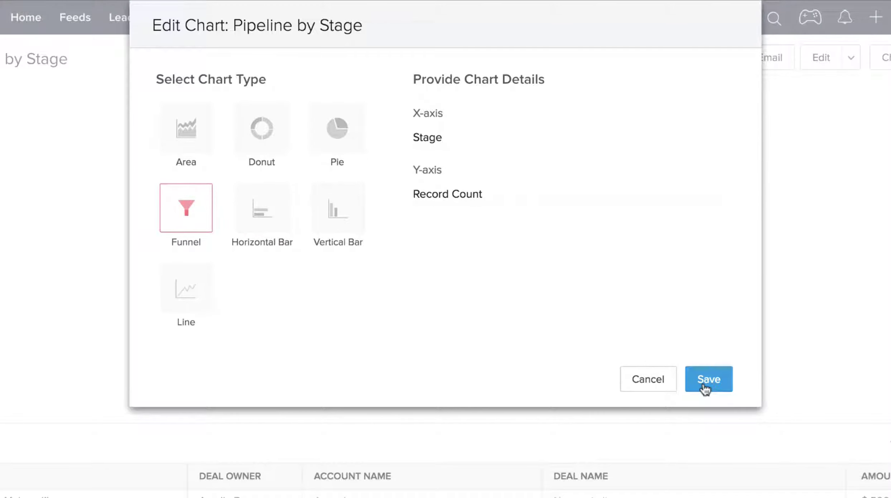
left_click(704, 388)
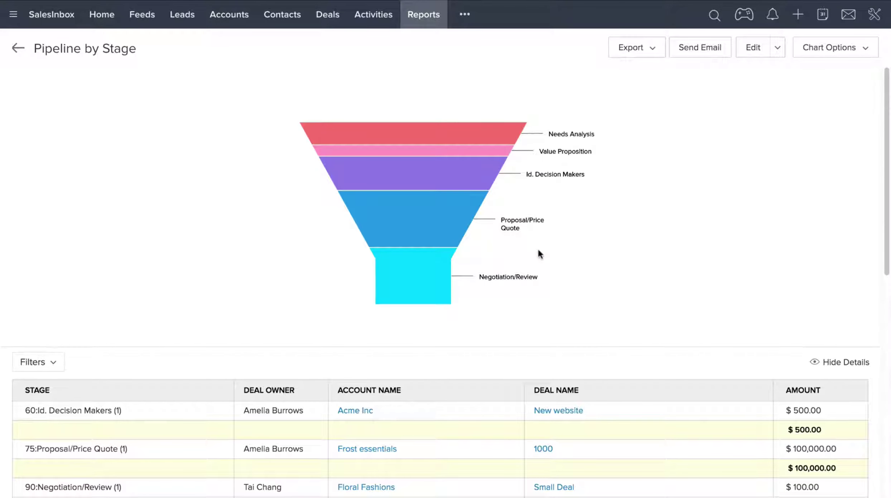
Filter the report to deals with Closing Date in the Last 120 Days, leaving 11 records.
scroll(53, 364, "down", 1)
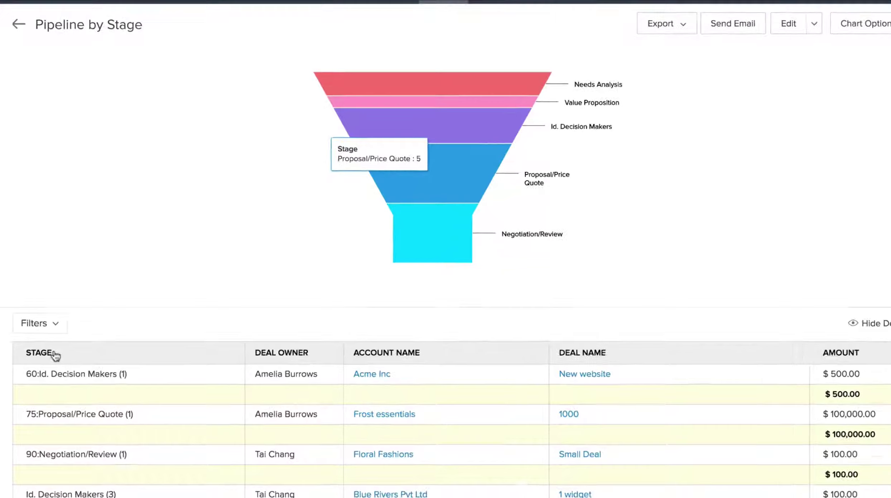
left_click(55, 326)
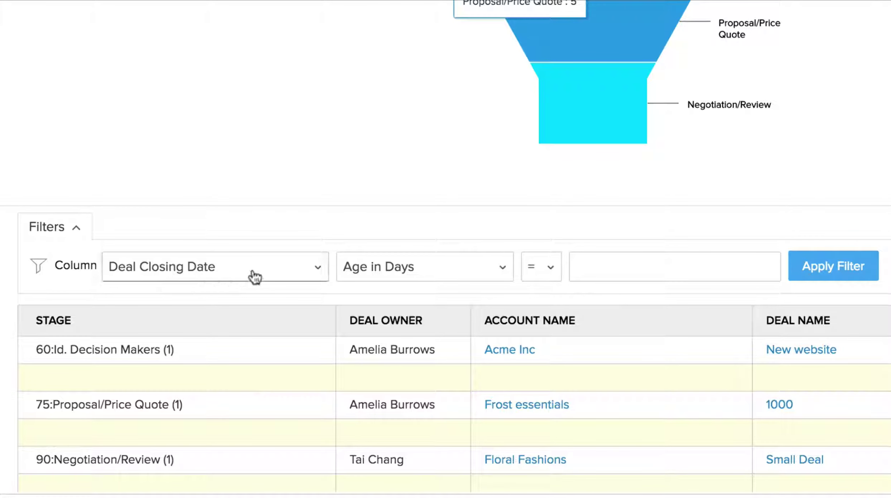
left_click(404, 276)
scroll(440, 412, "down", 10)
scroll(441, 416, "down", 2)
left_click(432, 391)
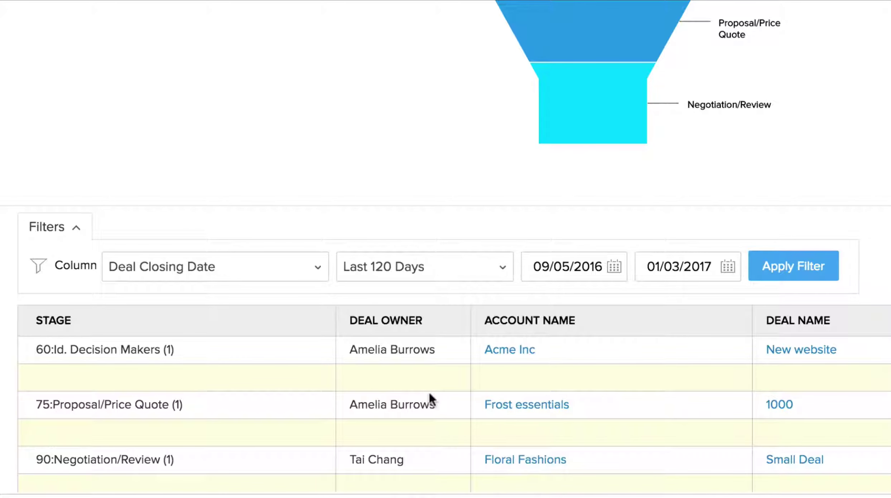
left_click(784, 272)
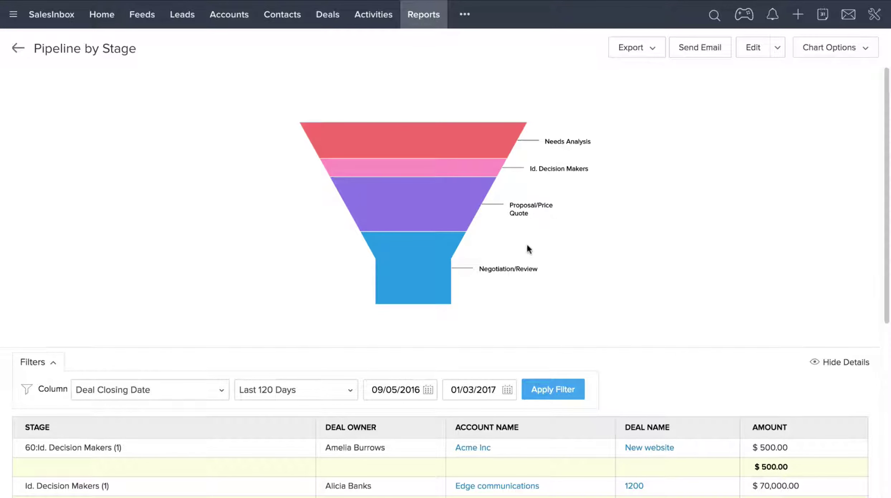
scroll(528, 249, "down", 6)
scroll(525, 279, "down", 3)
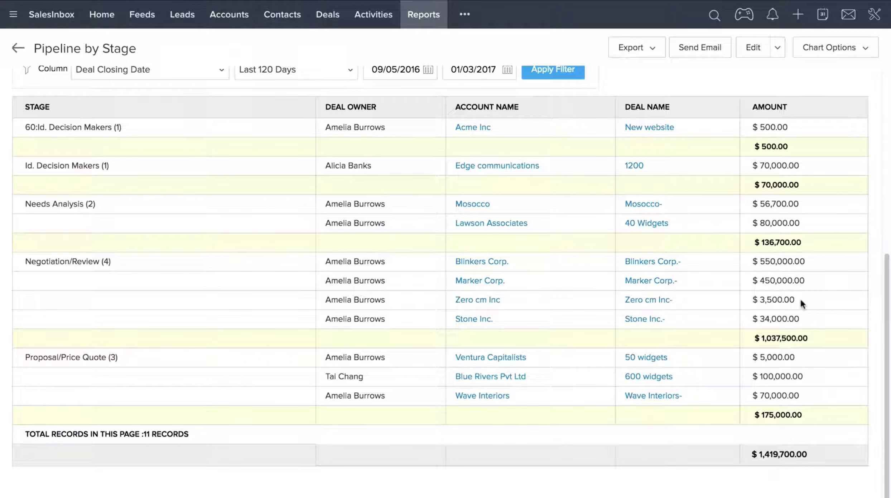
scroll(540, 278, "up", 5)
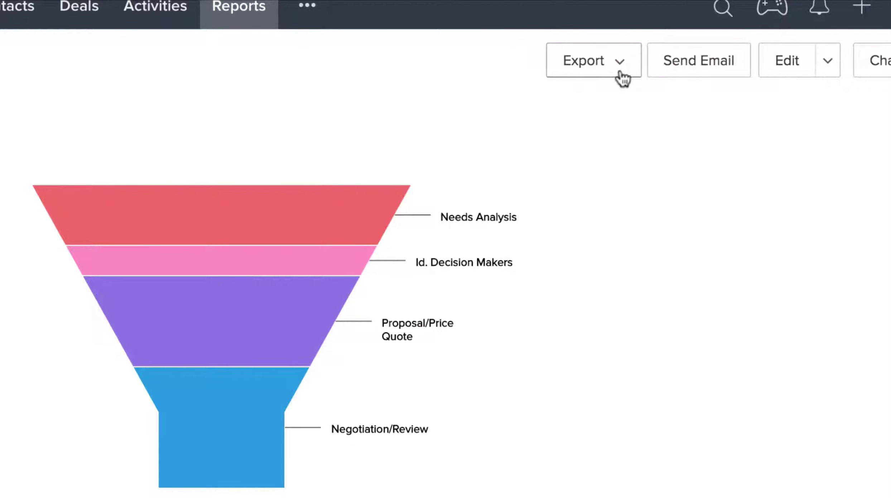
Export the Pipeline by Stage funnel report to CSV and return to Deal Reports.
left_click(622, 76)
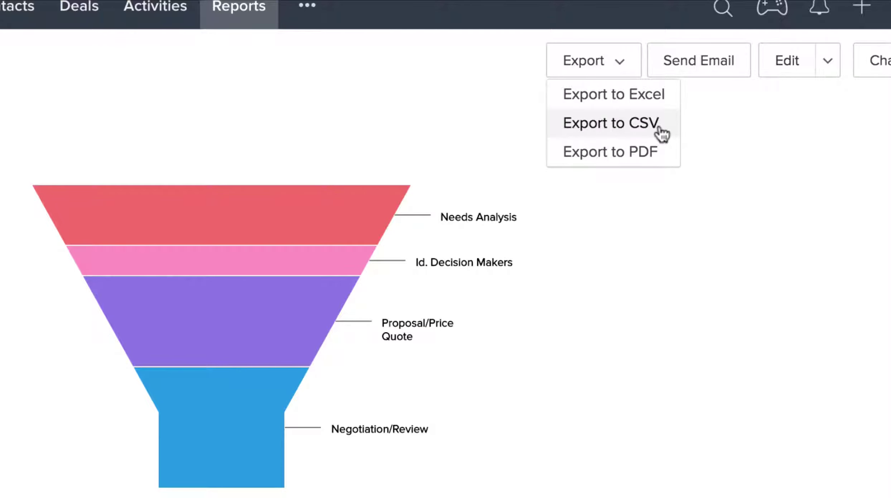
left_click(673, 245)
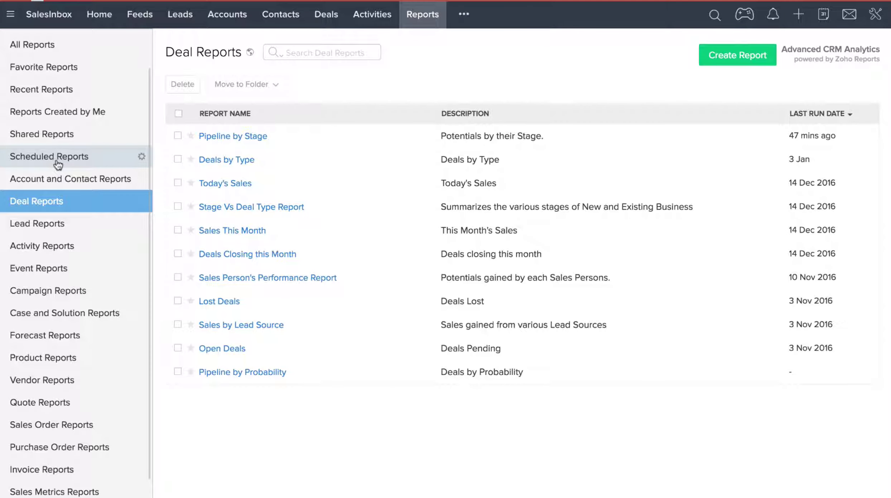
left_click(56, 162)
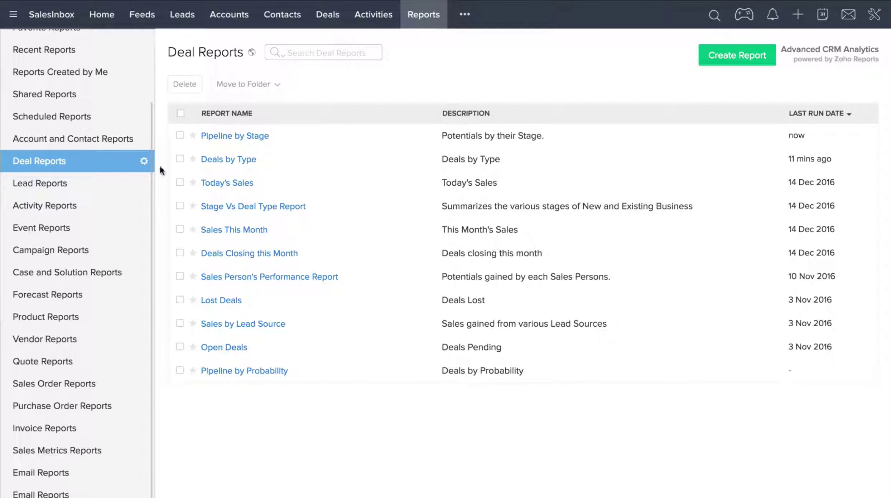
Open Deals by Type and review its 13 Existing and 6 New Business deals.
left_click(220, 159)
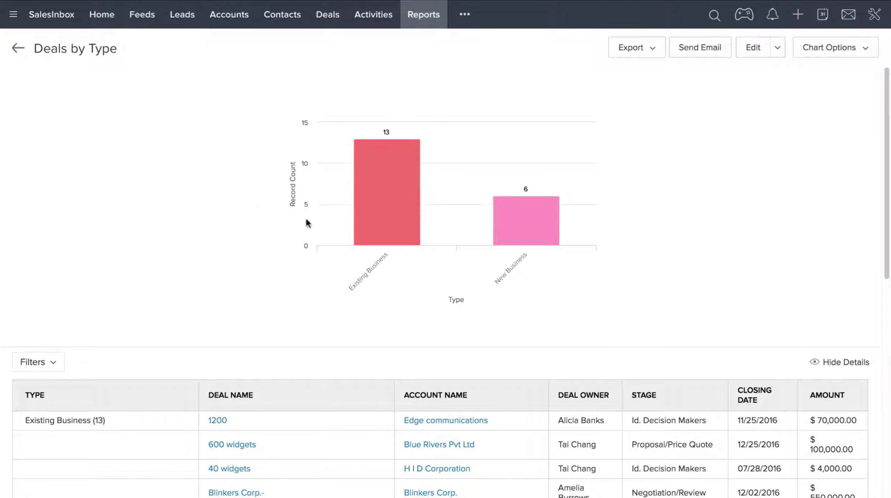
mouse_move(382, 243)
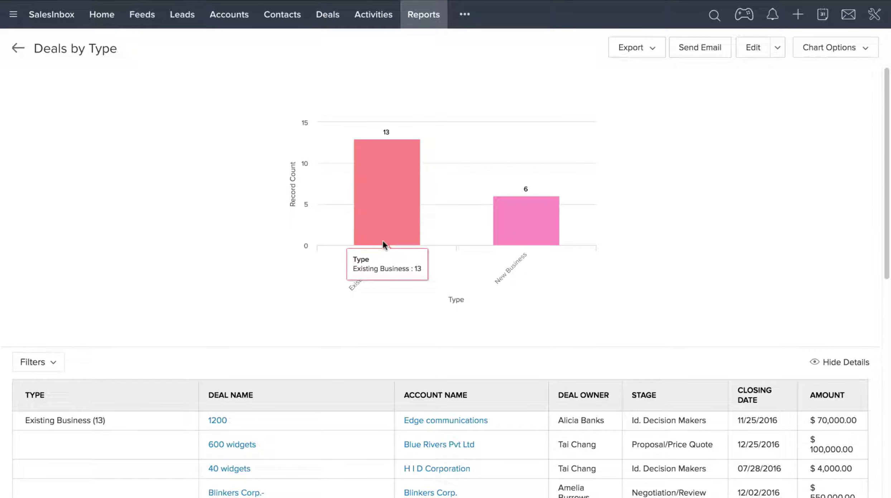
mouse_move(530, 233)
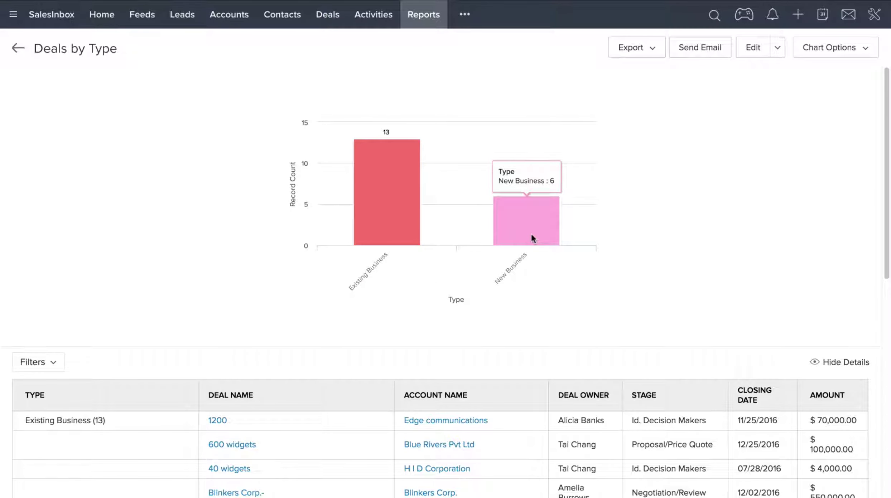
scroll(575, 281, "down", 4)
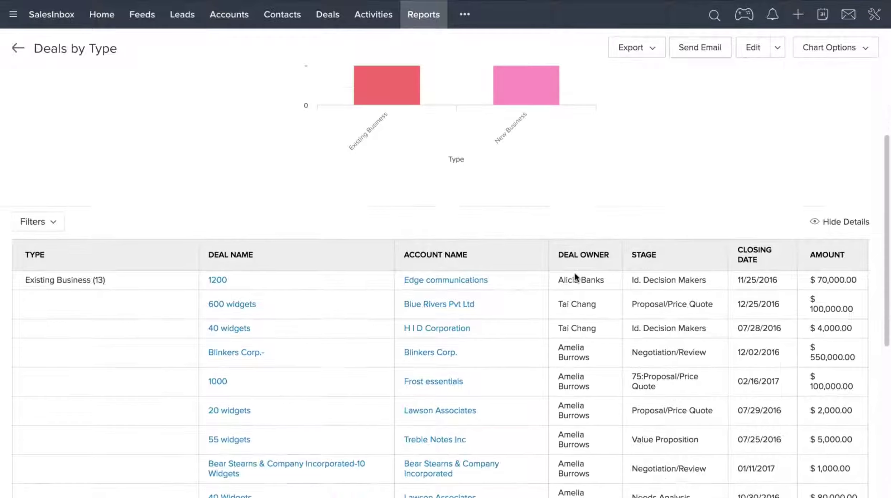
scroll(575, 277, "down", 4)
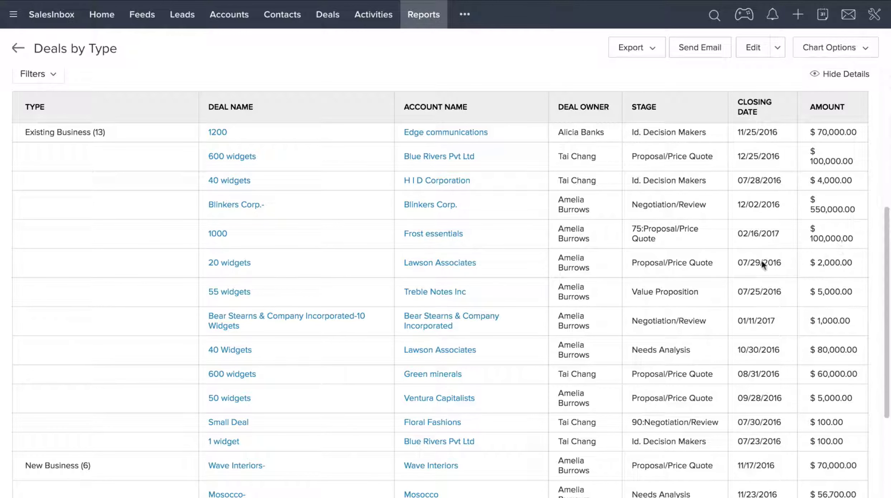
scroll(426, 256, "up", 8)
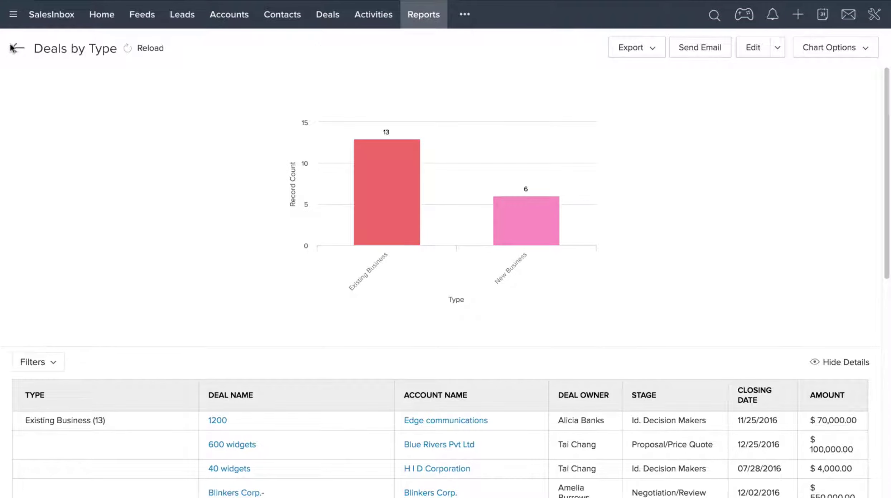
View Leads by Status under Lead Reports, then open Leads by Ownership's four-owner pie chart.
left_click(16, 48)
left_click(51, 233)
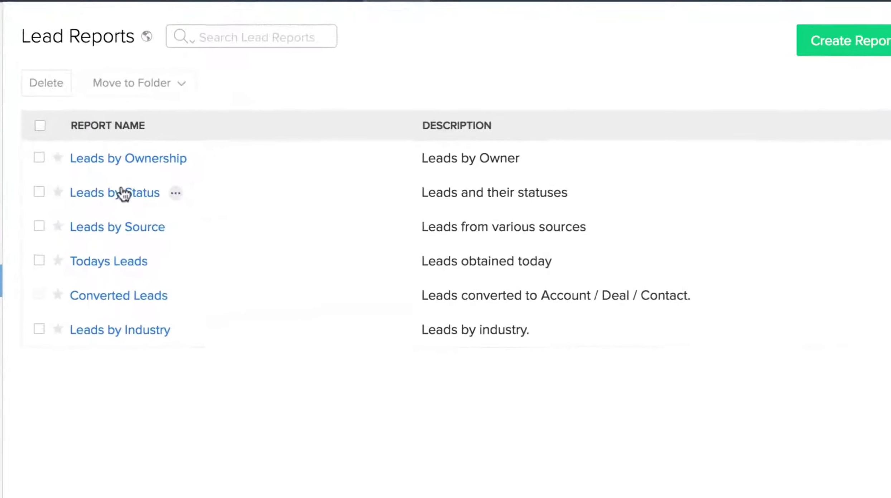
left_click(215, 166)
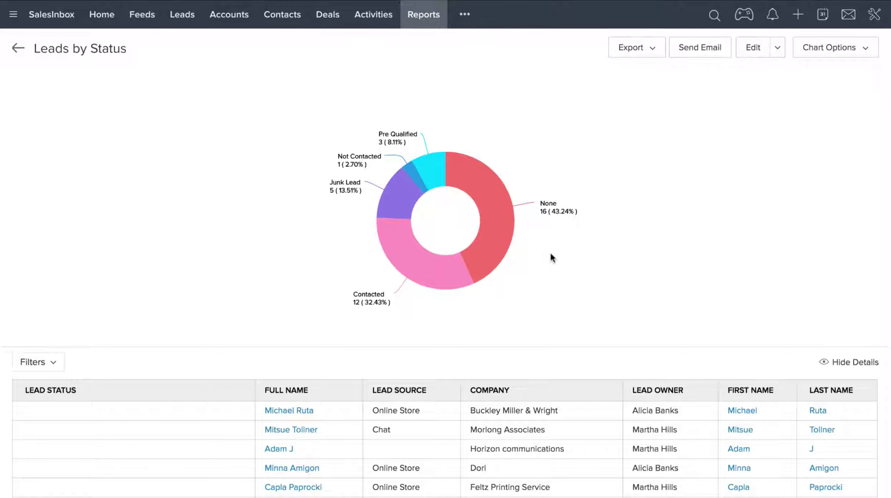
scroll(552, 257, "down", 7)
scroll(550, 255, "down", 1)
scroll(550, 252, "up", 8)
left_click(17, 47)
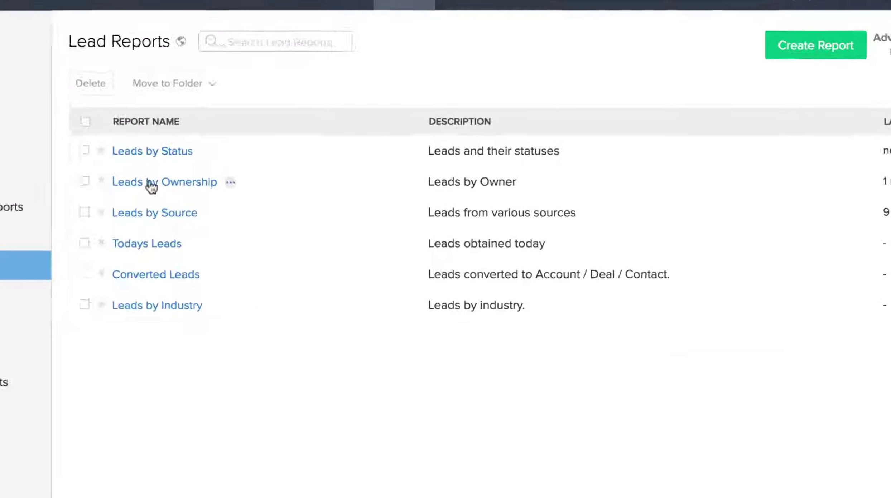
left_click(227, 160)
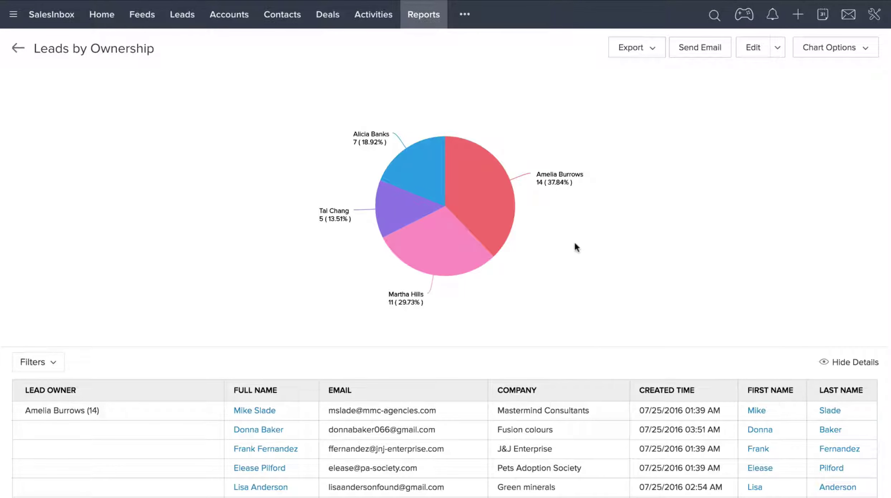
left_click(755, 54)
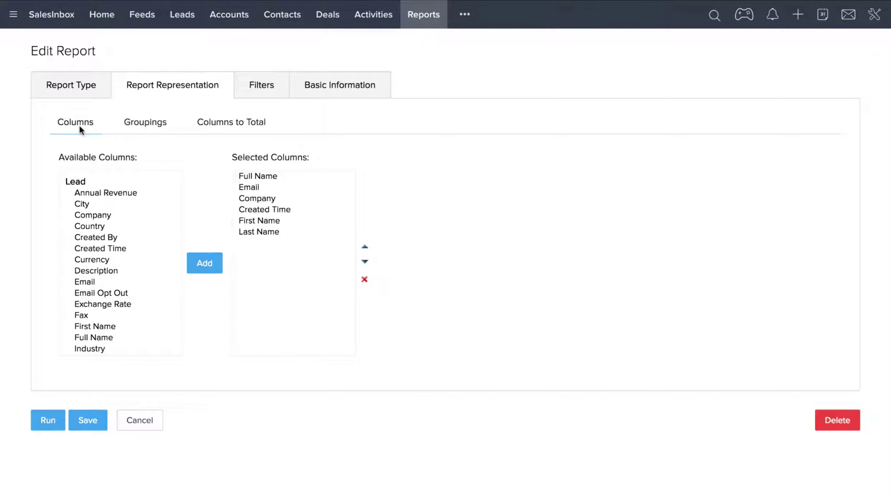
left_click(154, 131)
left_click(225, 131)
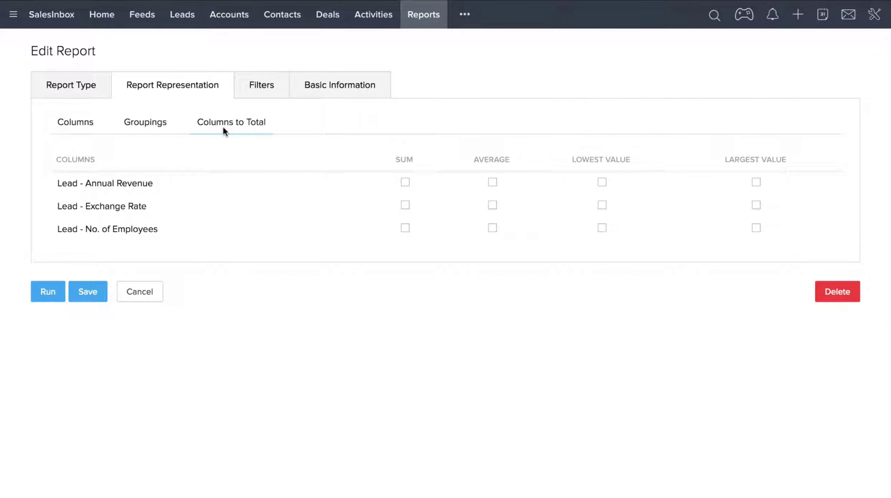
left_click(261, 96)
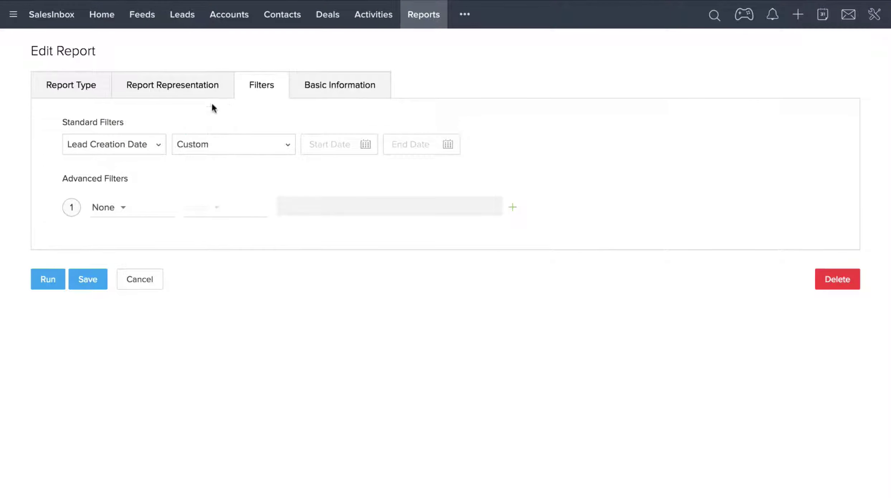
left_click(123, 208)
scroll(142, 320, "down", 5)
left_click(144, 338)
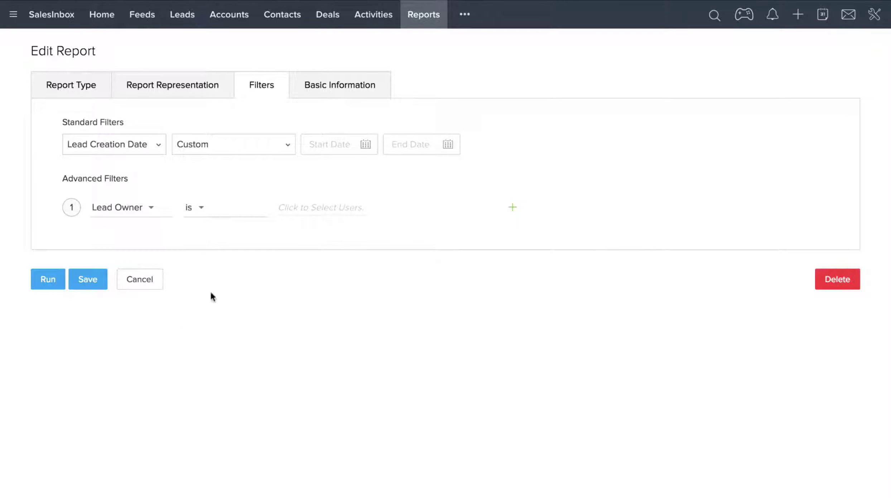
left_click(318, 207)
left_click(351, 284)
left_click(512, 208)
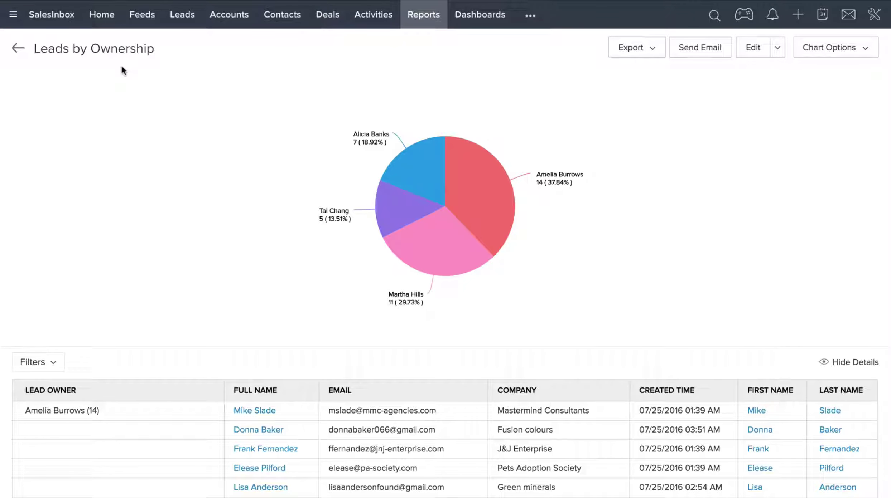
Return from the Leads by Ownership report to the All Reports page.
left_click(19, 49)
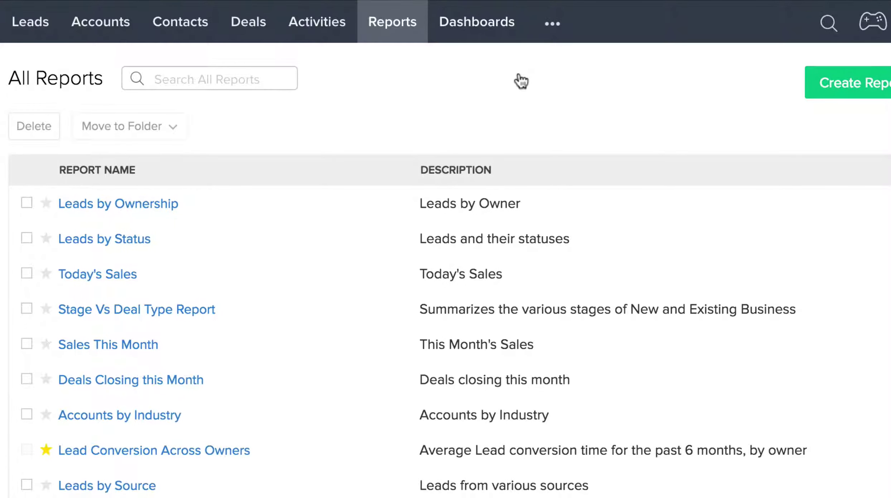
Open Dashboards, scroll the Favorites, and switch to the Deal Dashboards folder.
left_click(477, 21)
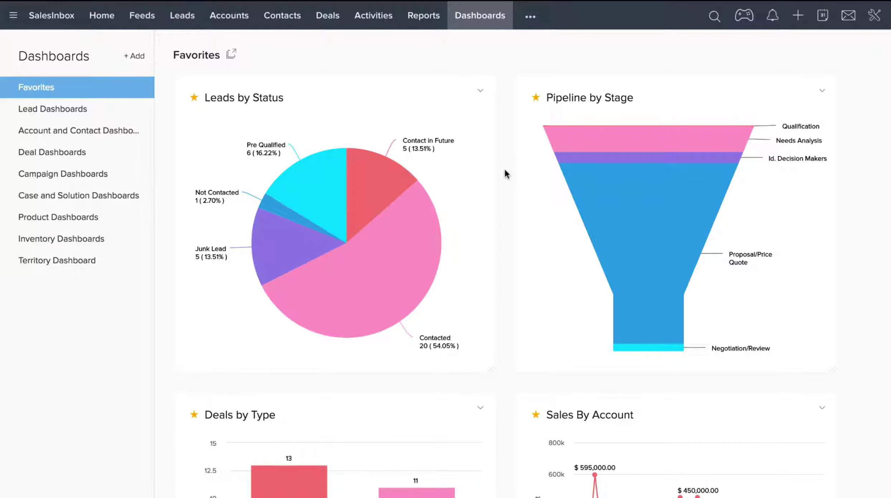
scroll(506, 174, "down", 4)
scroll(505, 174, "up", 3)
scroll(506, 174, "up", 1)
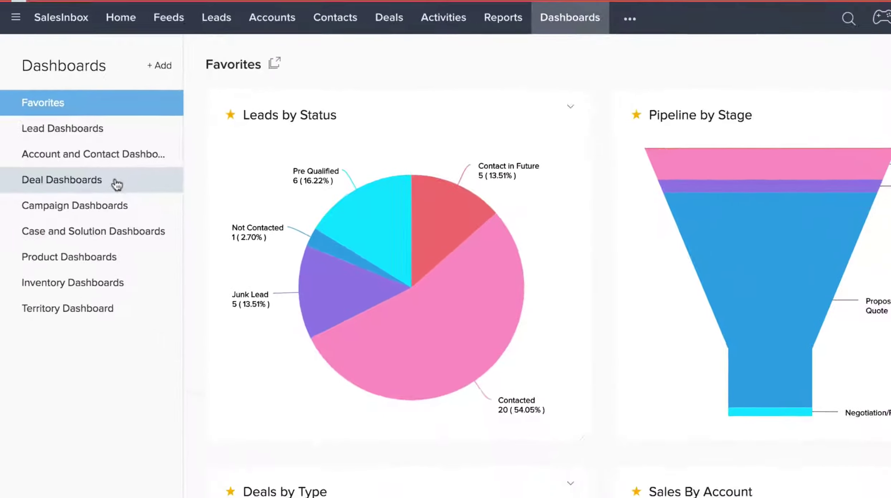
left_click(148, 232)
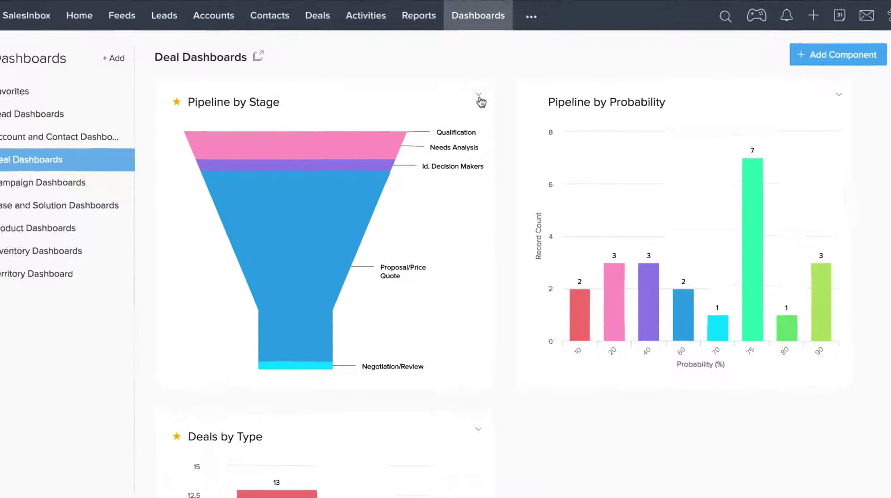
left_click(479, 96)
left_click(479, 111)
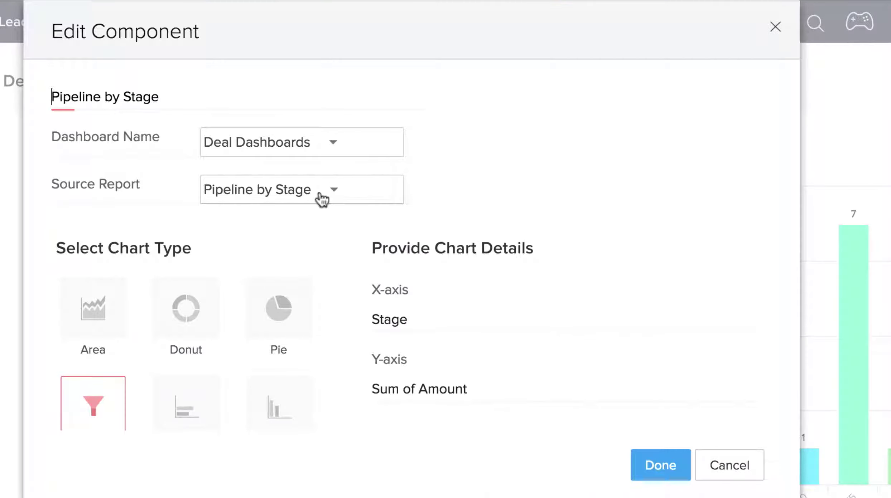
left_click(322, 200)
scroll(342, 333, "down", 10)
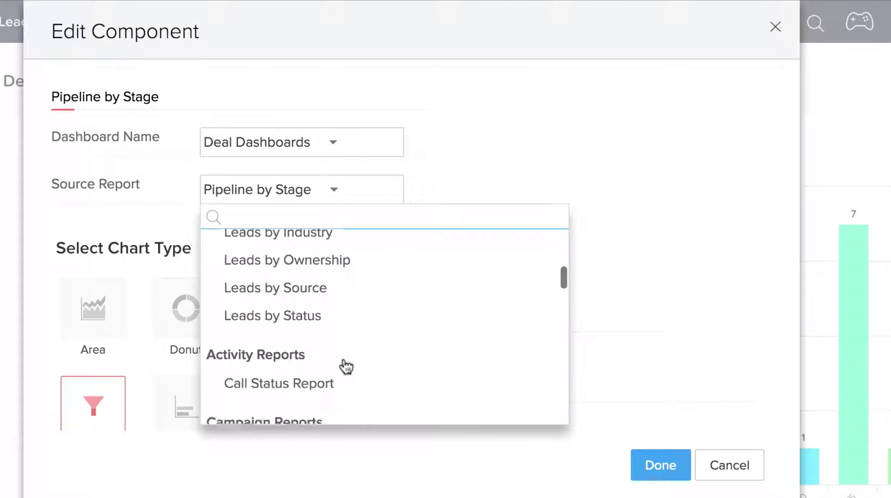
scroll(345, 366, "down", 10)
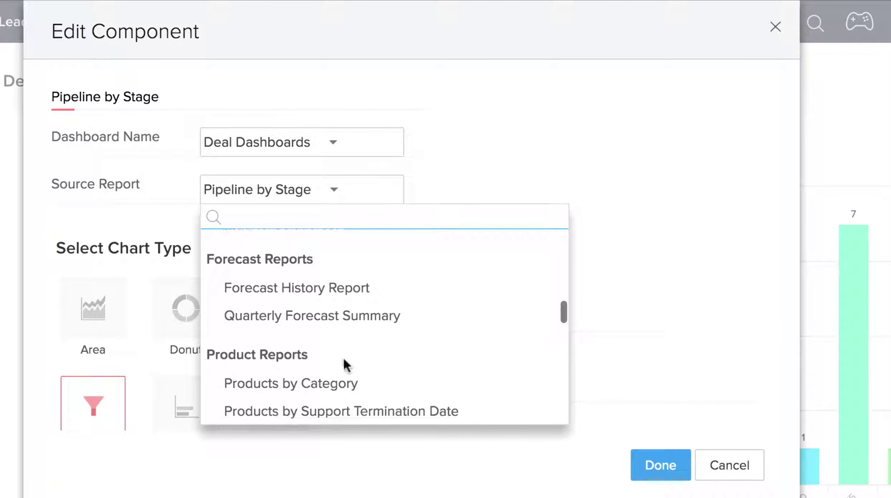
scroll(344, 360, "down", 10)
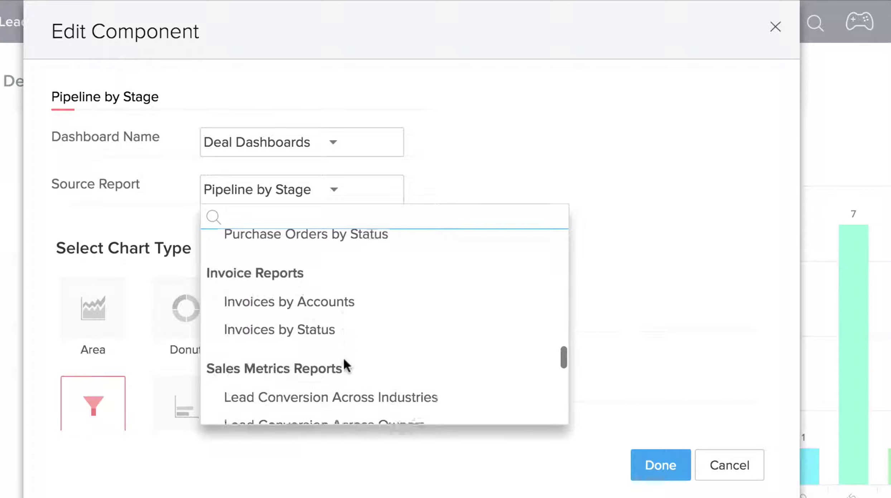
scroll(344, 357, "down", 10)
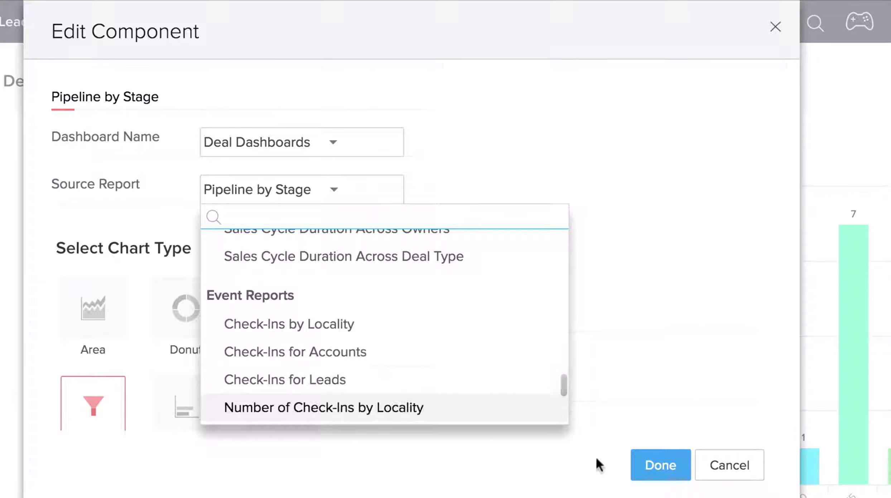
left_click(665, 477)
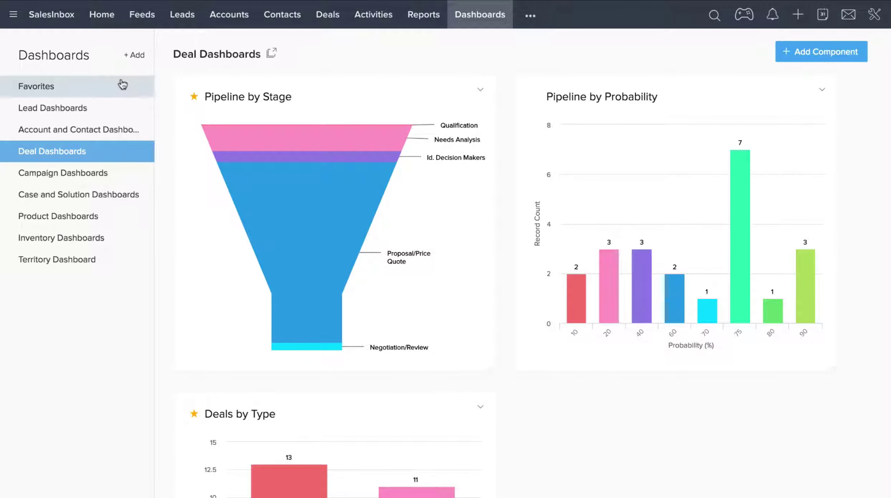
Show the Lead Dashboards with the Leads by Source bars and Leads by Status pie.
left_click(104, 117)
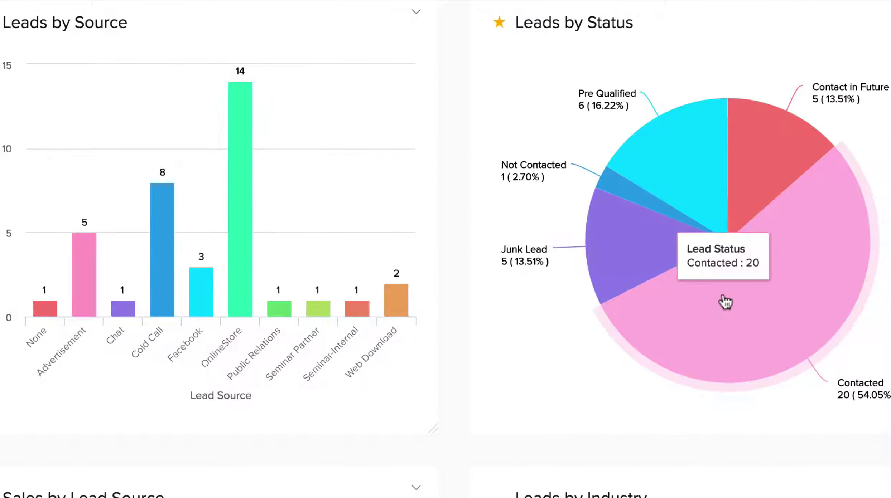
Open the full Leads by Status report from its dashboard chart to see the donut and status table.
left_click(725, 303)
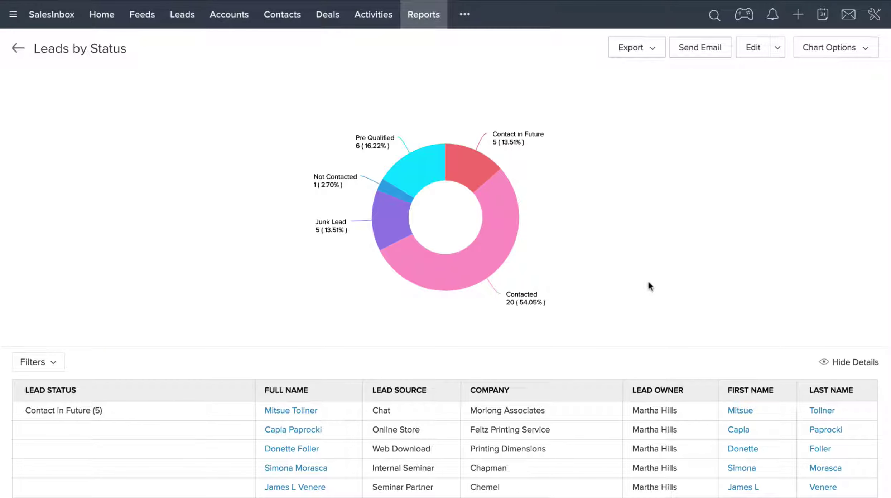